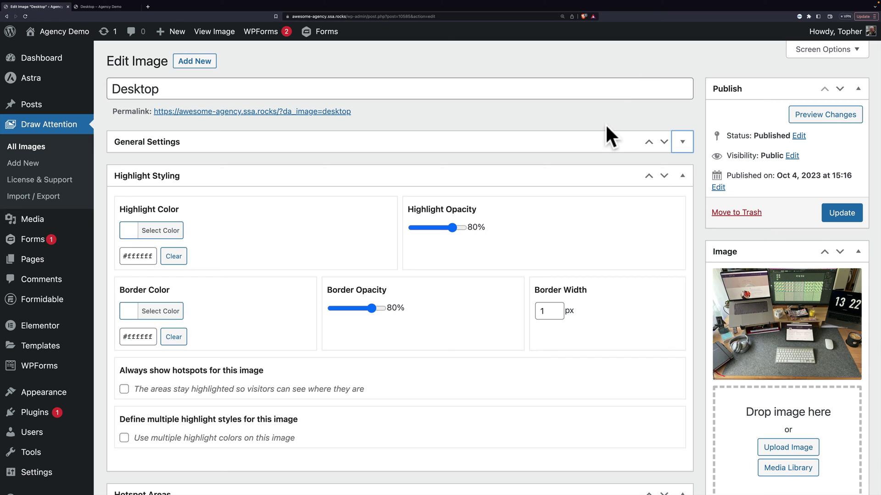
scroll(605, 123, down, 1)
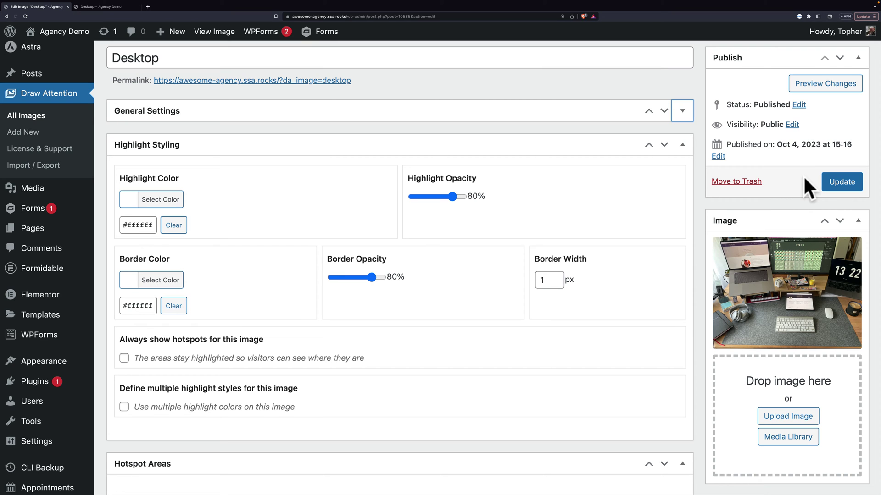
Fold up the Publish, Image and Apply Color Scheme sidebar boxes to reveal Layout
click(859, 60)
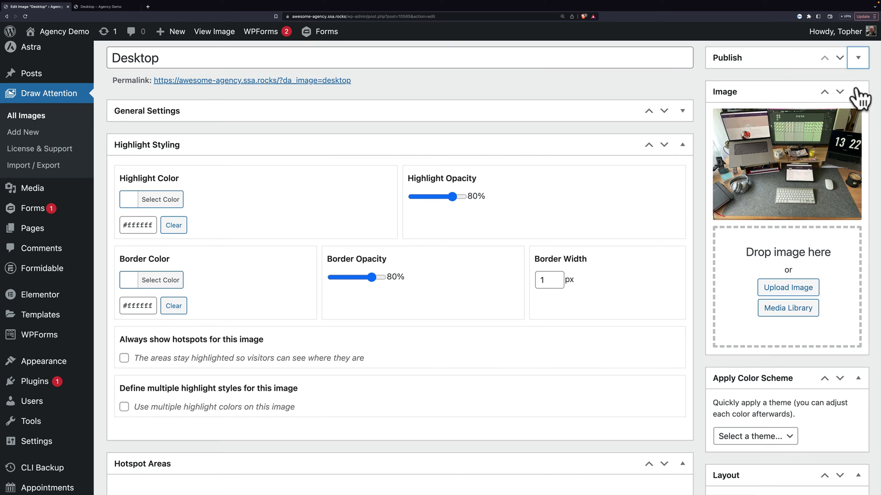
click(859, 97)
click(858, 126)
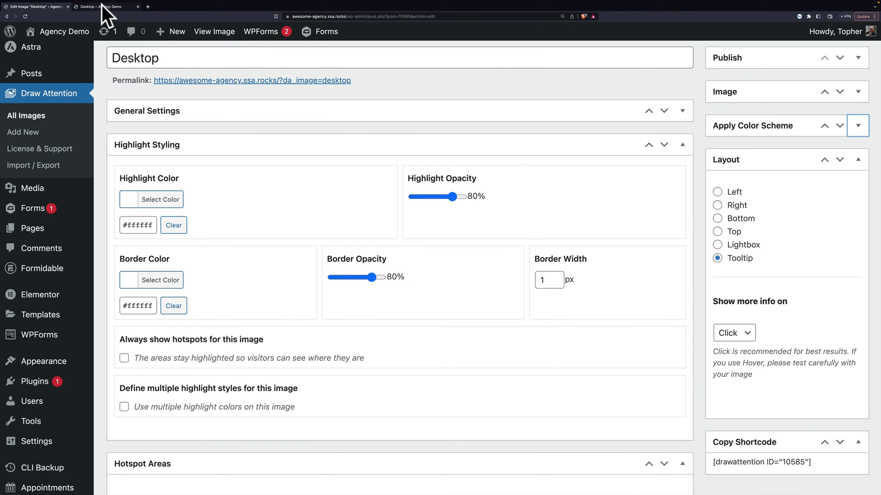
Switch to the live Desktop page to see how the tablet hotspot highlights
click(102, 7)
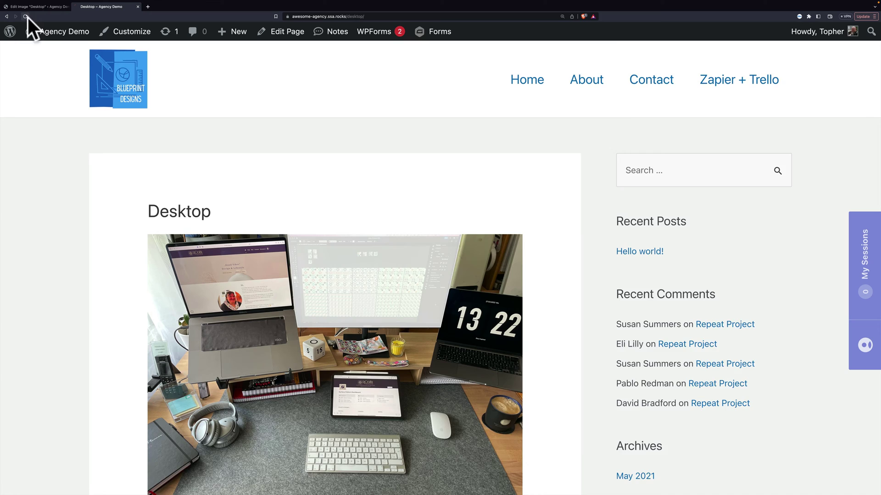
scroll(448, 142, down, 3)
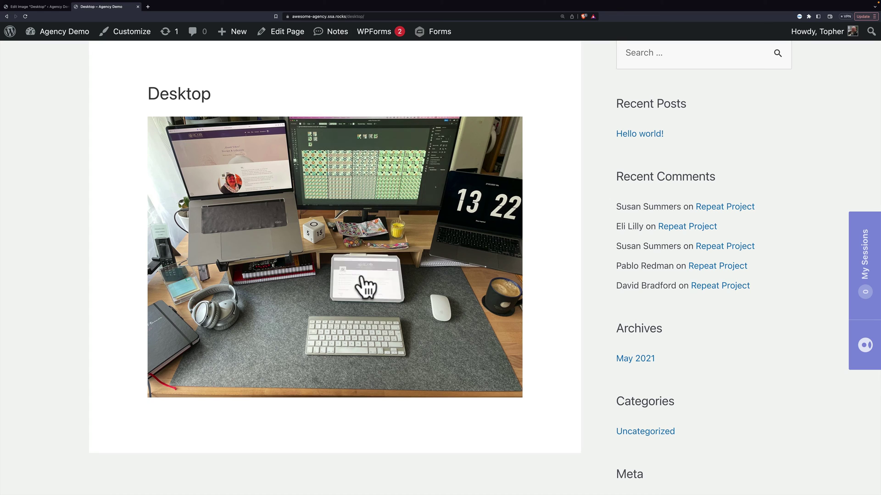
scroll(364, 285, down, 1)
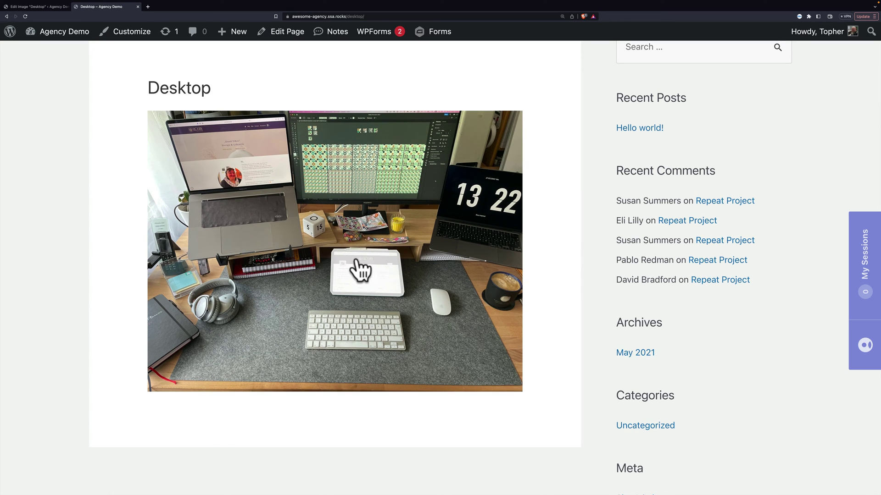
Set the Desktop image's Highlight Color to black
click(39, 6)
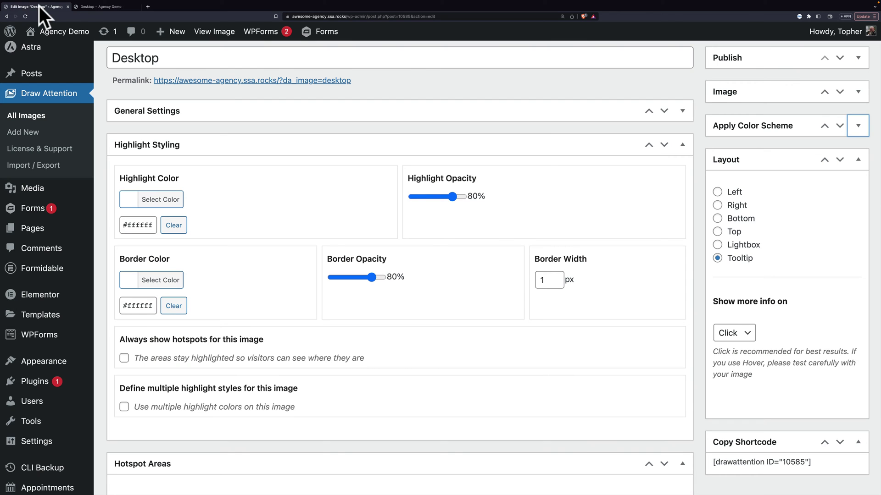
click(169, 200)
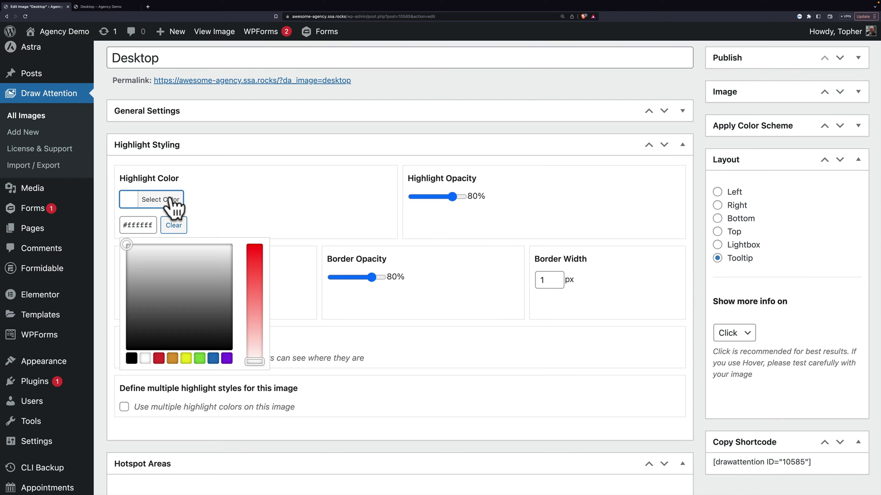
click(131, 358)
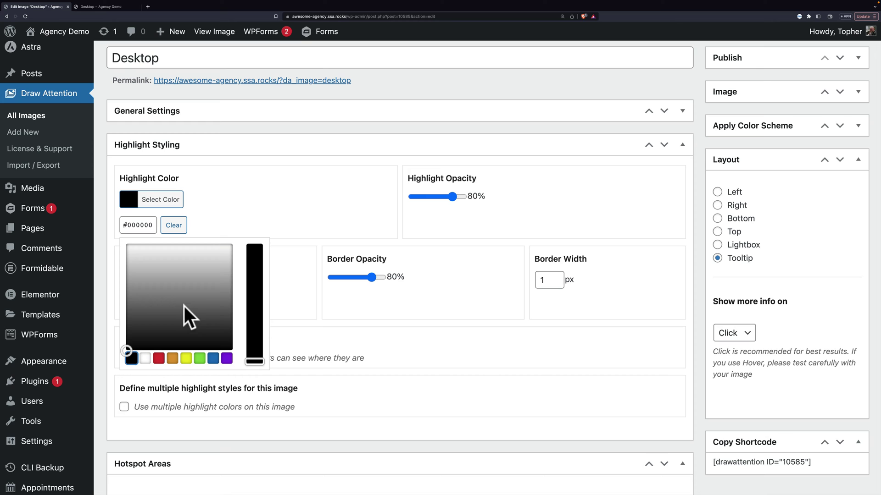
click(248, 228)
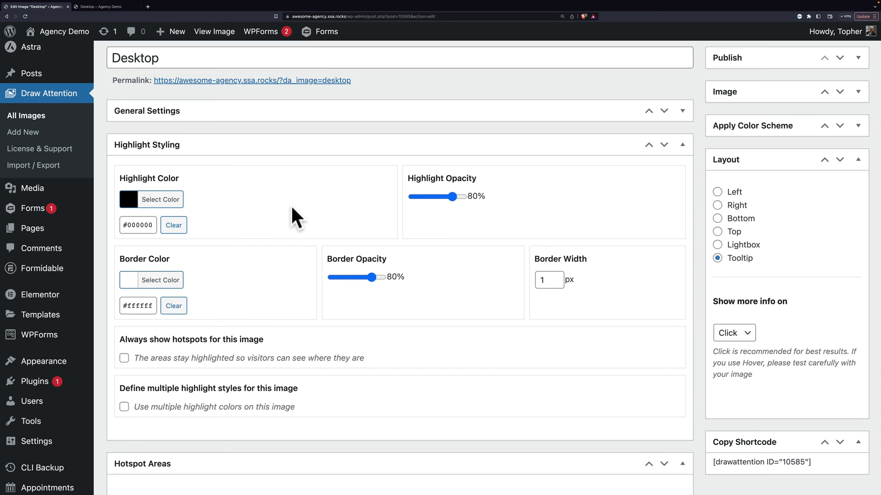
scroll(640, 183, up, 1)
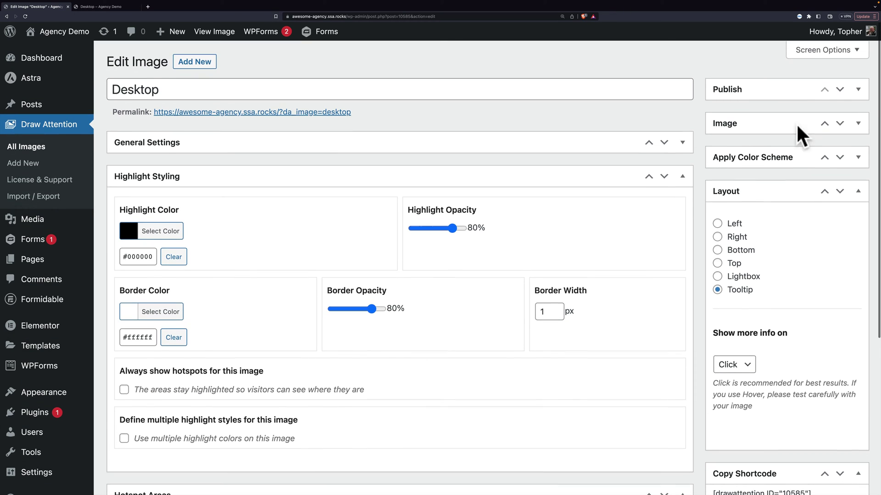
Update the image with the black highlight and view the live Desktop page
click(859, 90)
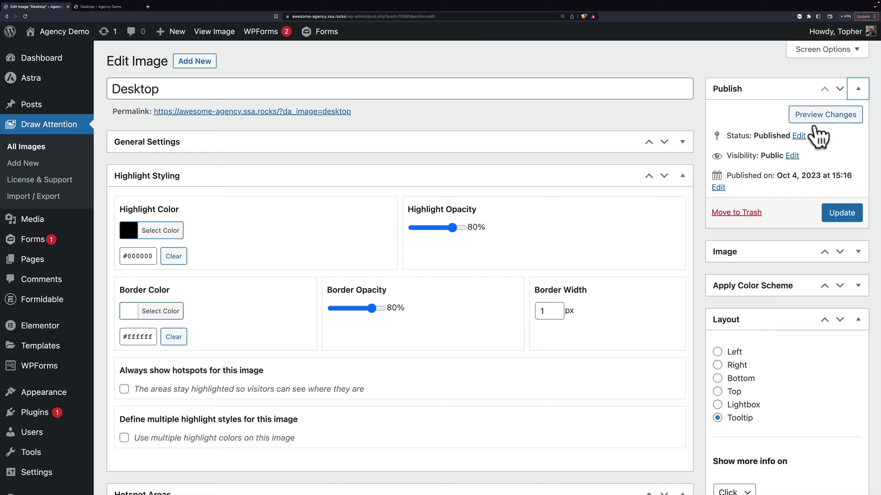
click(845, 214)
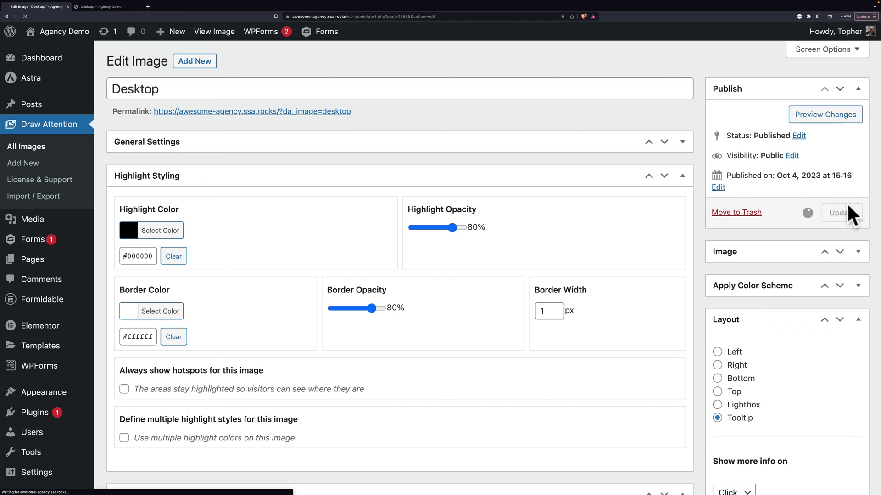
click(859, 89)
click(86, 6)
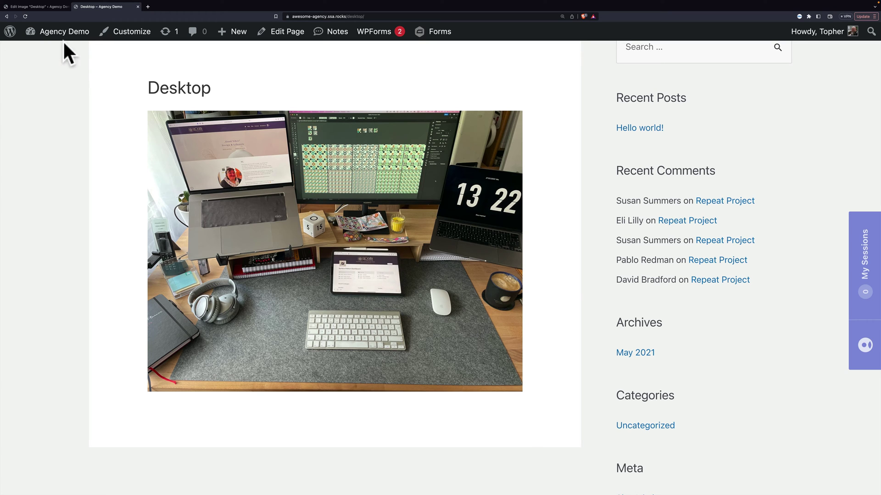
Enable 'Always show hotspots for this image', update, and check the live Desktop page
click(39, 7)
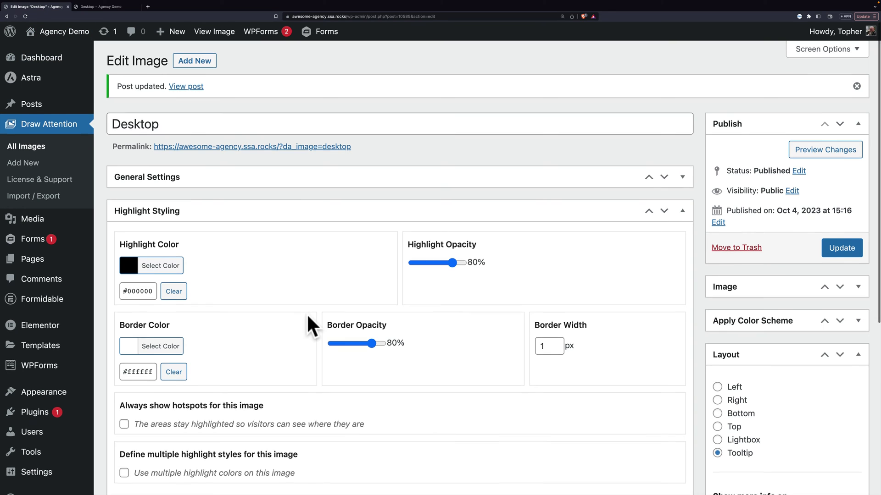
scroll(306, 313, down, 2)
scroll(306, 313, down, 3)
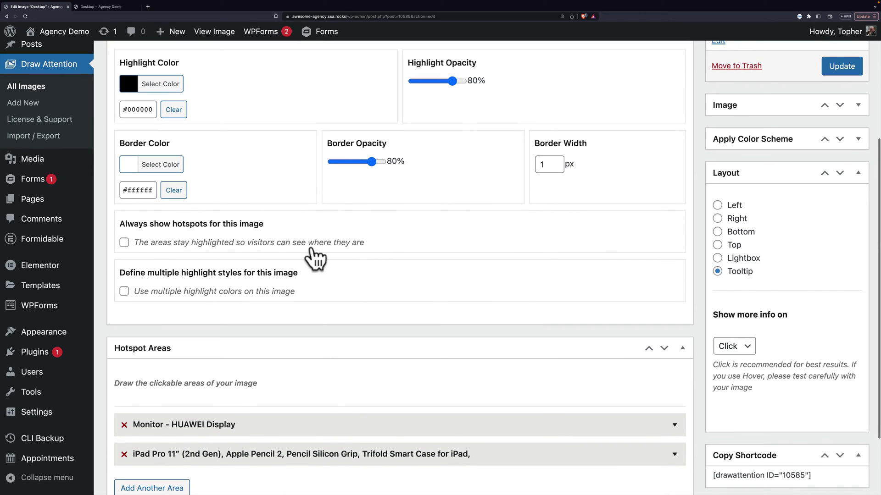
click(156, 245)
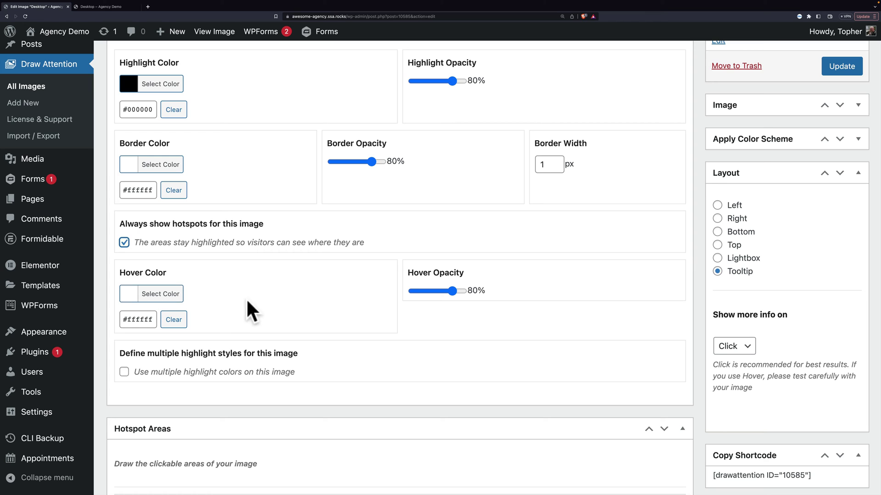
click(844, 65)
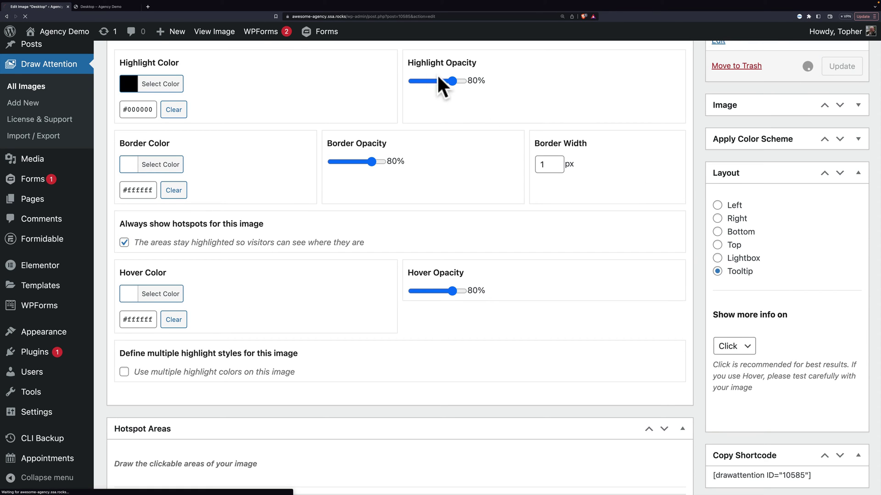
click(119, 9)
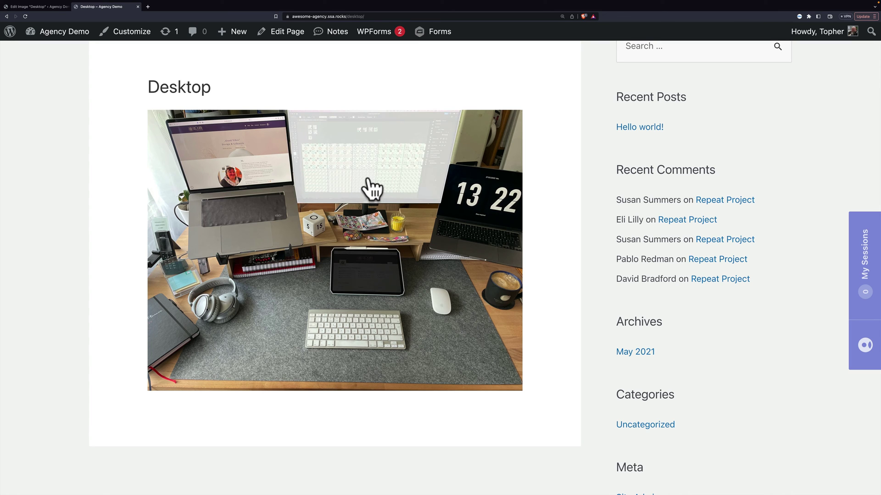
Turn off always-show hotspots and apply the Autumn colour scheme, confirming the overwrite
click(39, 6)
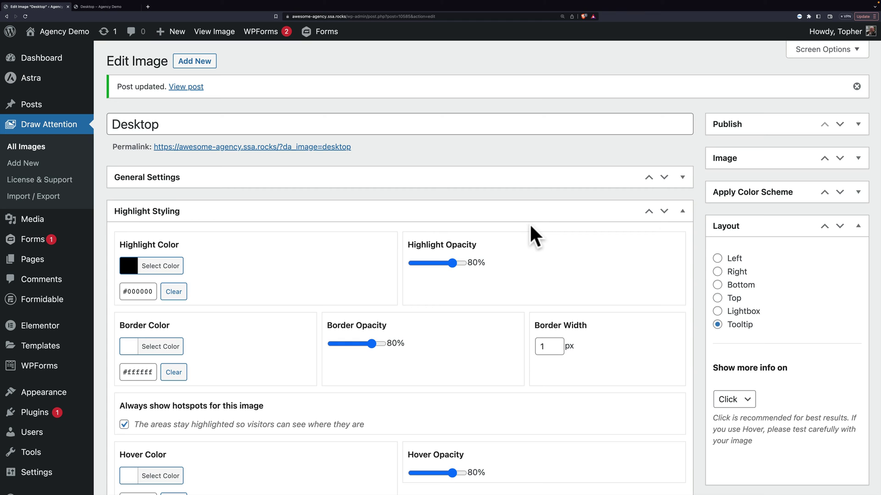
click(152, 425)
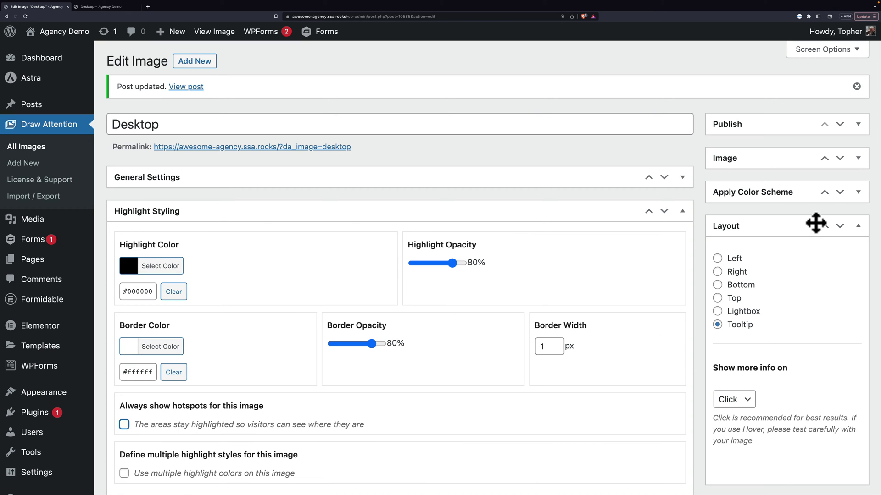
click(858, 193)
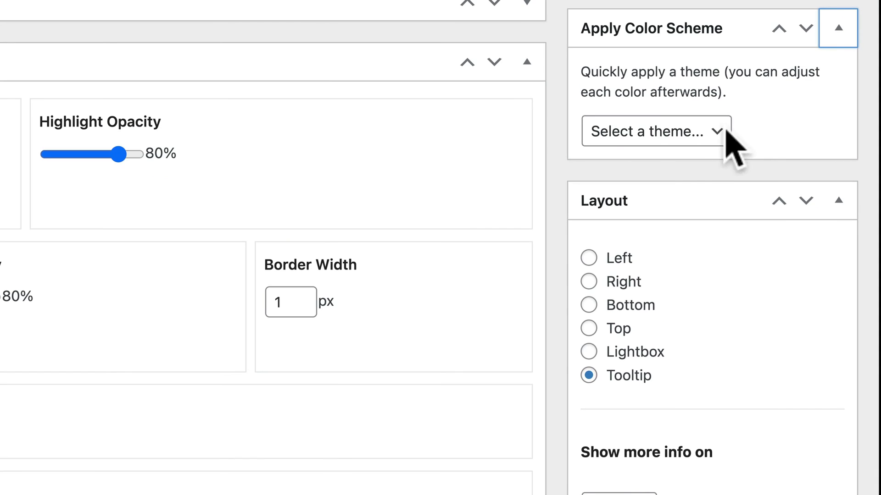
click(775, 252)
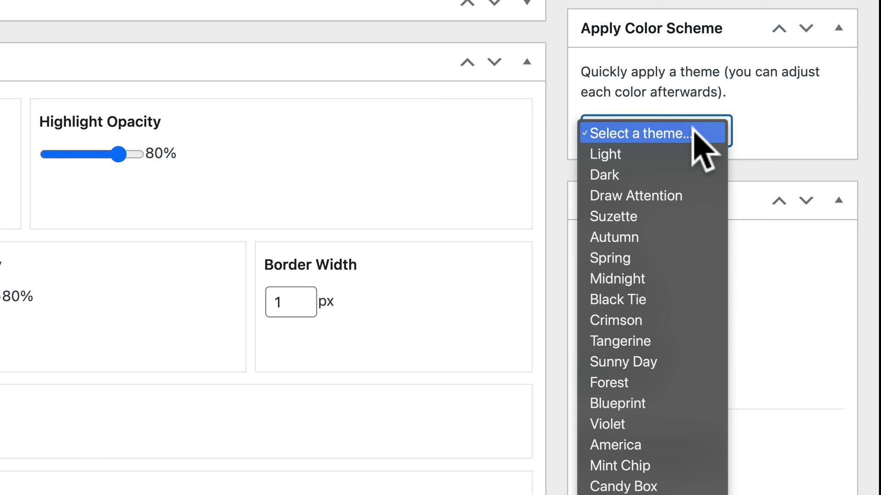
click(638, 236)
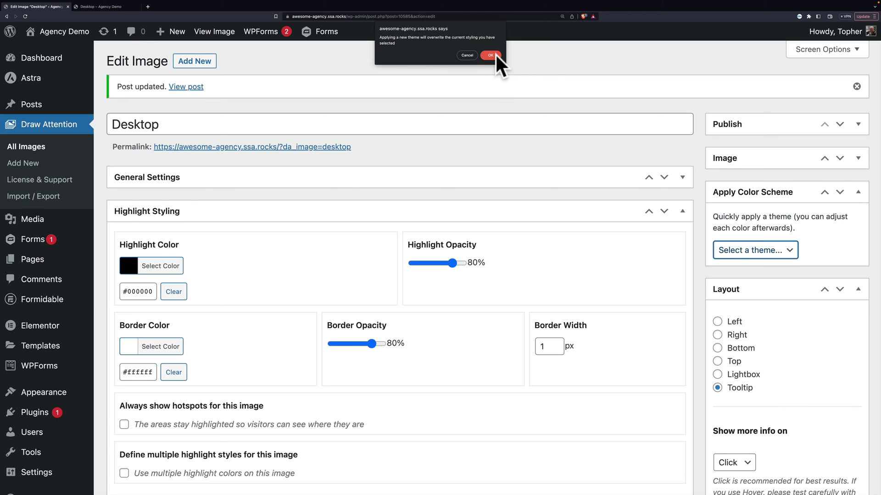
click(495, 54)
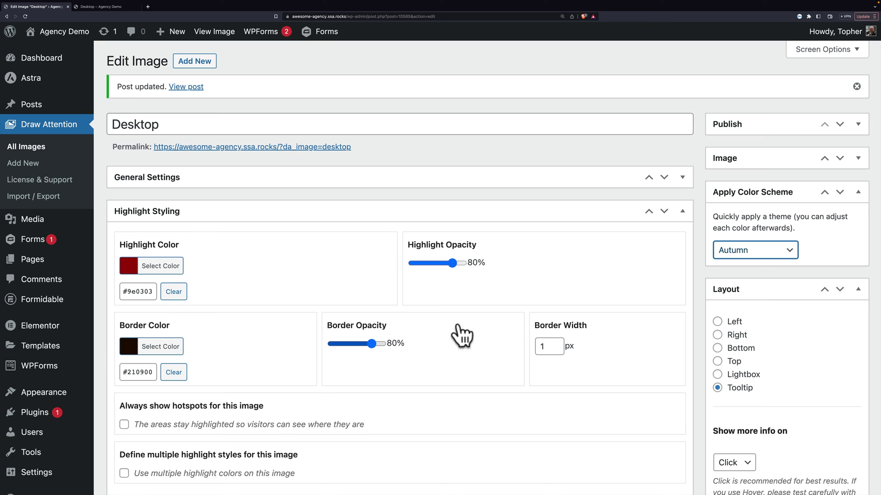
Update the Autumn-styled image and view the live Desktop page
click(858, 124)
click(835, 252)
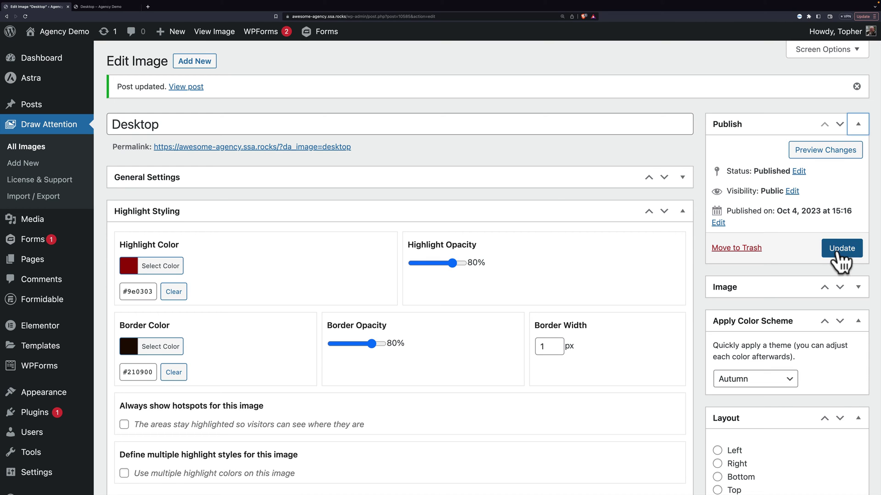
key(ctrl+Tab)
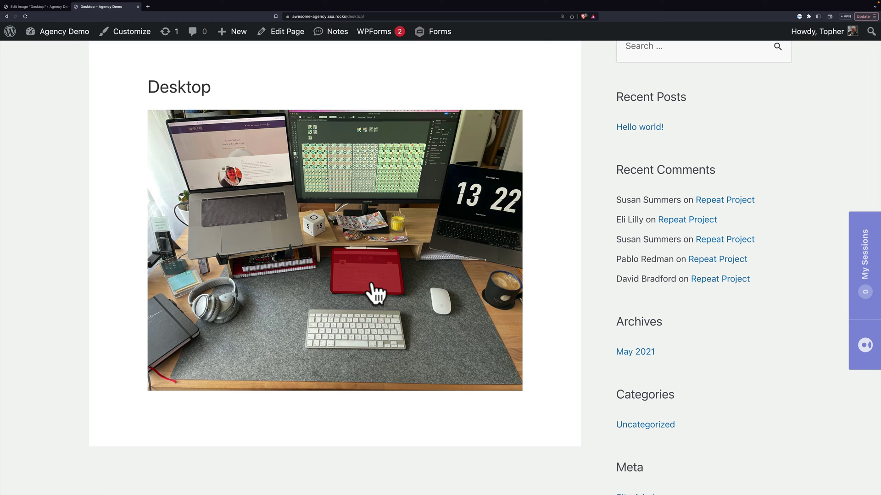
Apply the Mint Chip colour scheme to the Desktop image, confirming the overwrite
click(42, 7)
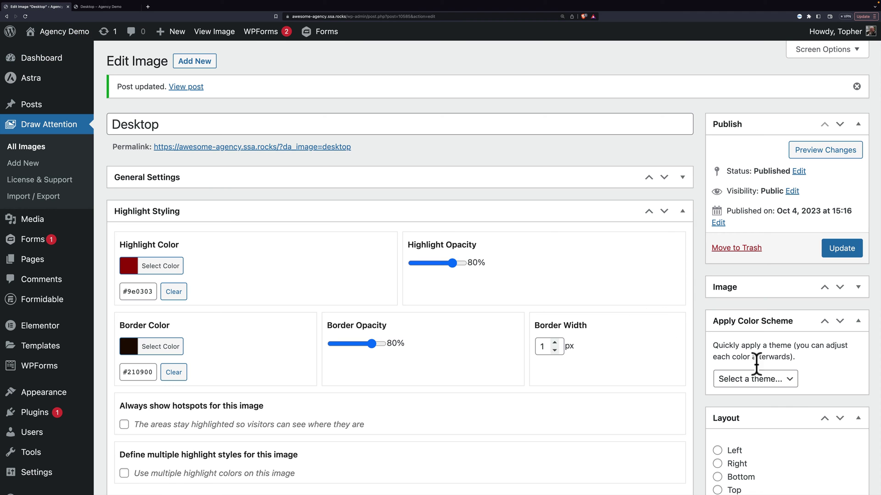
click(772, 378)
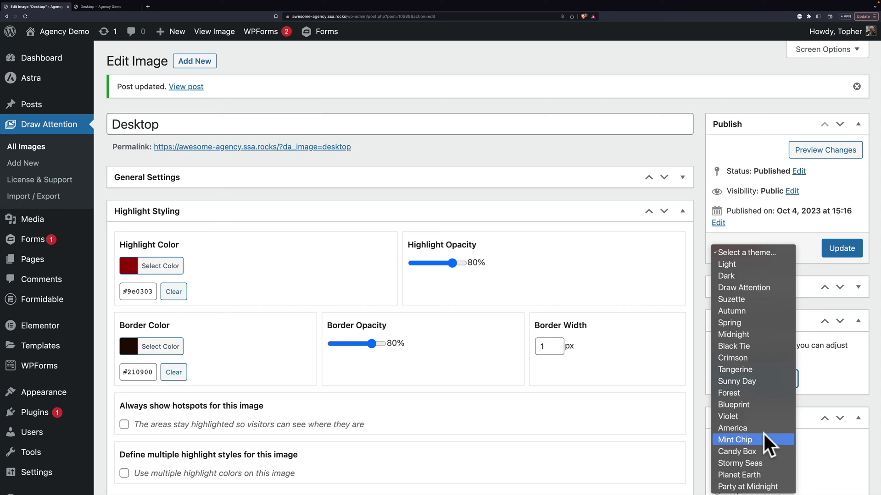
click(764, 434)
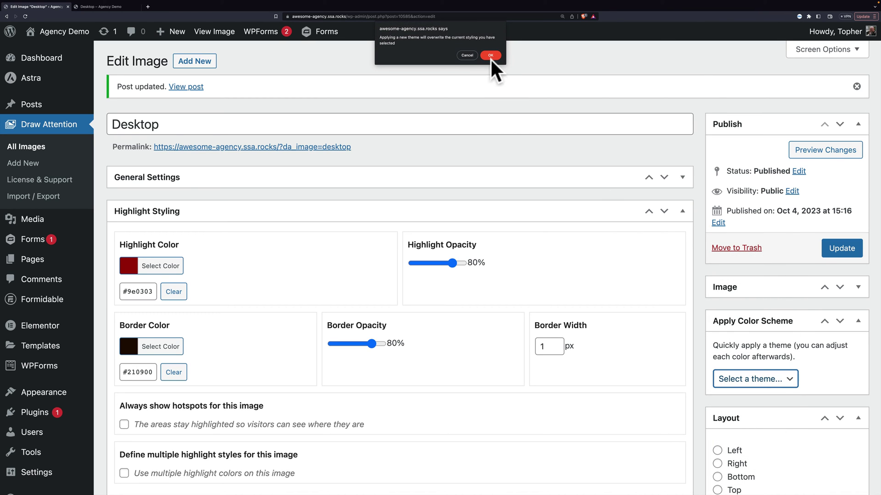
click(489, 55)
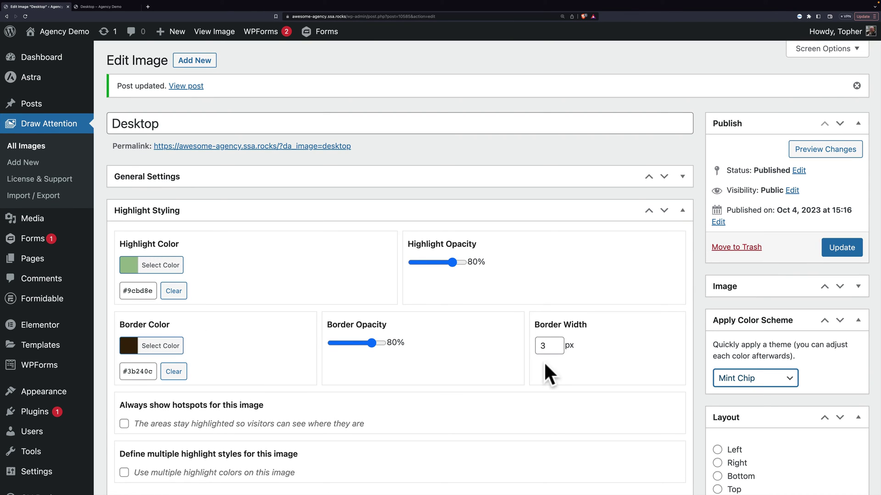
Switch to the America scheme, update, and check the live Desktop page
click(742, 375)
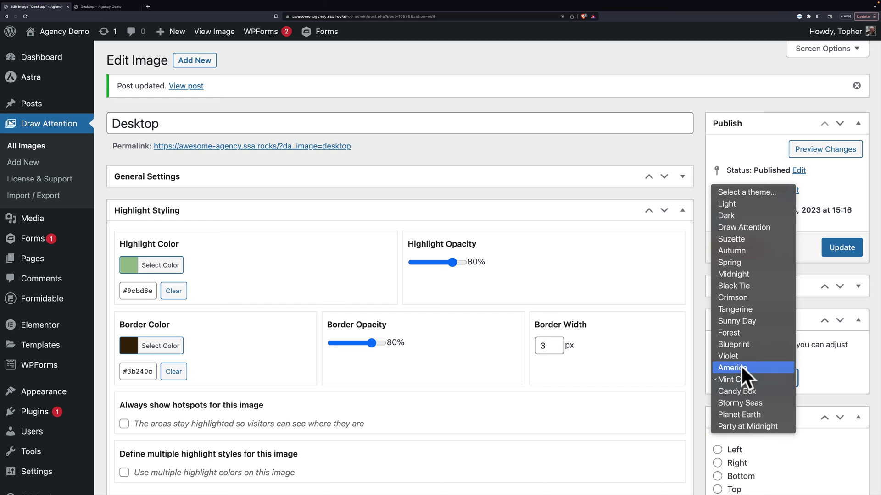
click(741, 366)
click(489, 55)
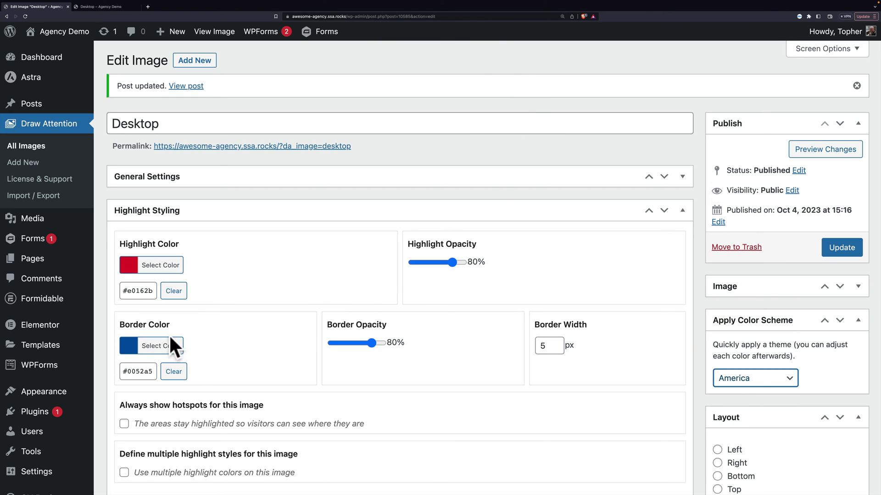
click(835, 250)
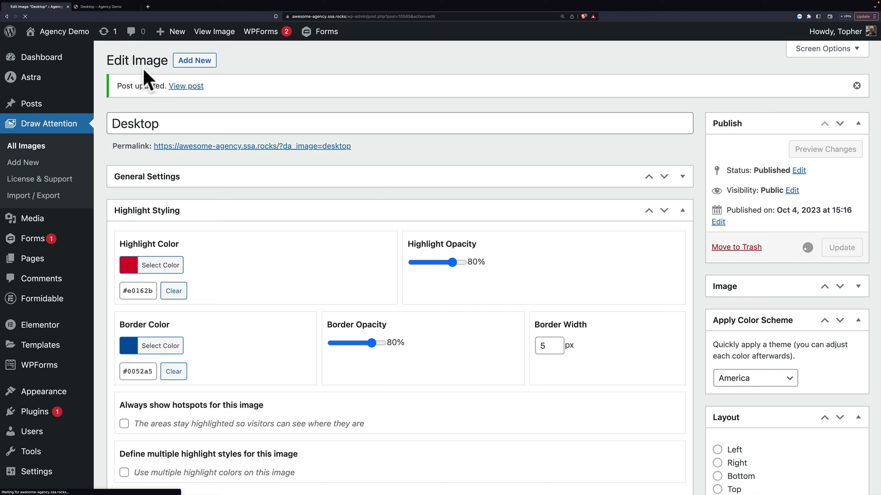
click(101, 6)
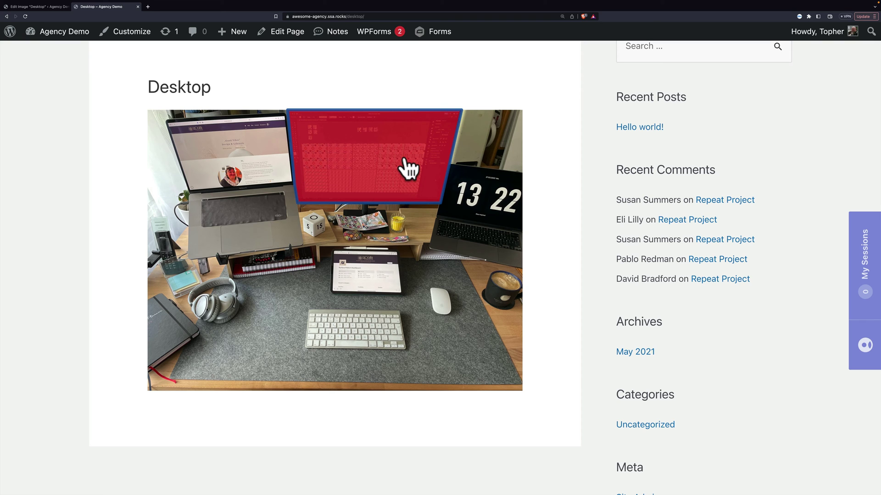
click(43, 7)
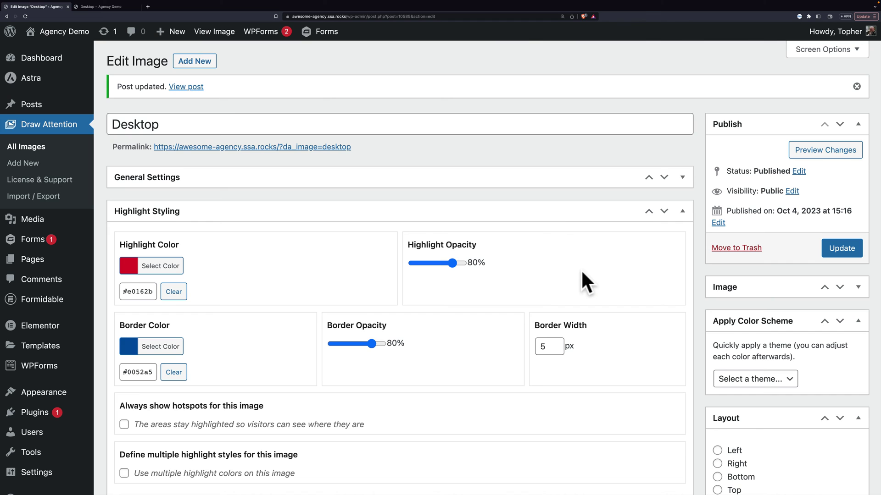
scroll(581, 269, down, 2)
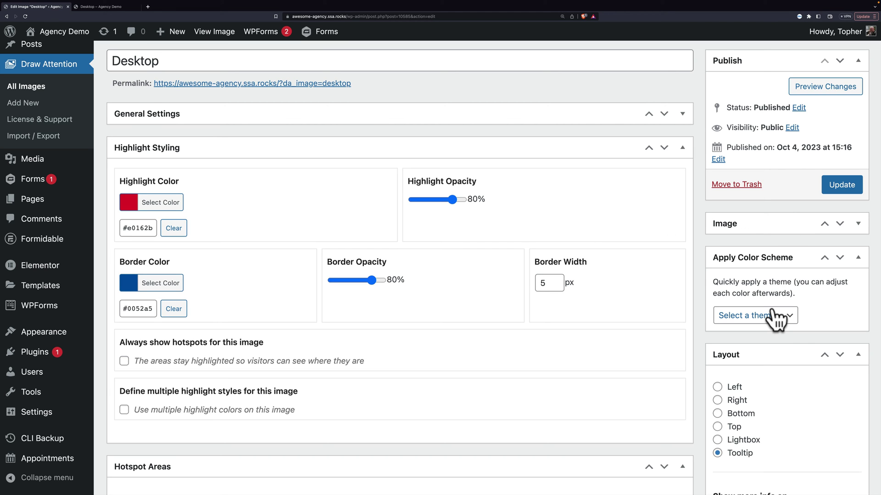
scroll(393, 252, down, 5)
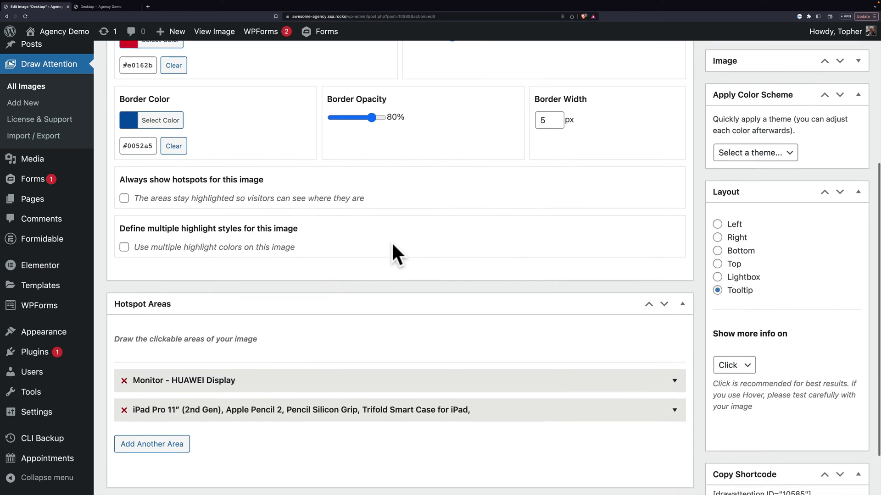
scroll(393, 246, down, 1)
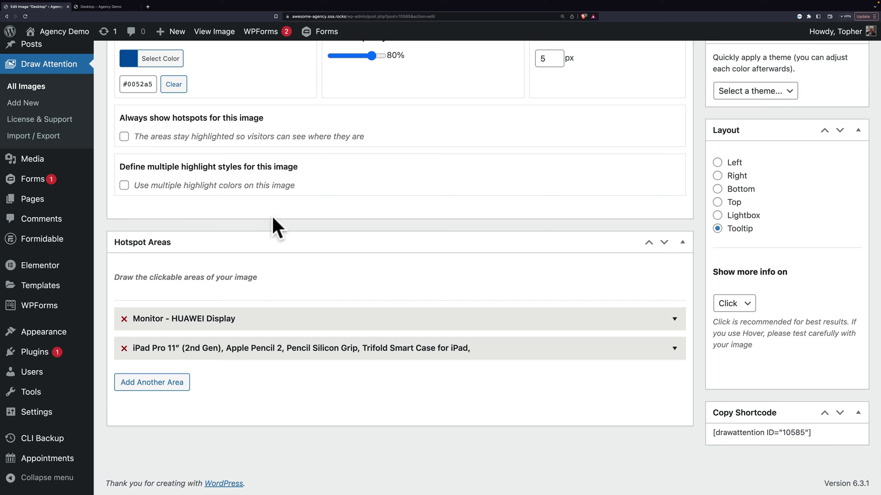
Enable multiple highlight styles and make Style #1 'Topher 1' with the Light scheme
click(125, 186)
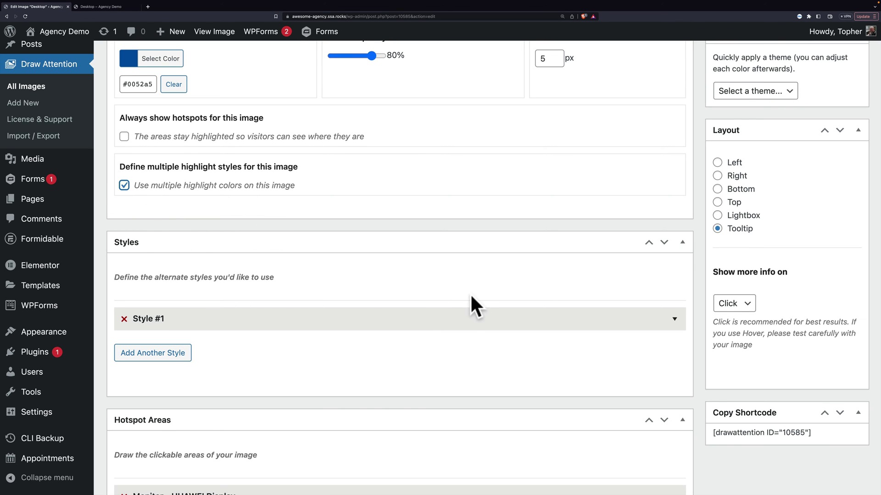
scroll(459, 323, down, 2)
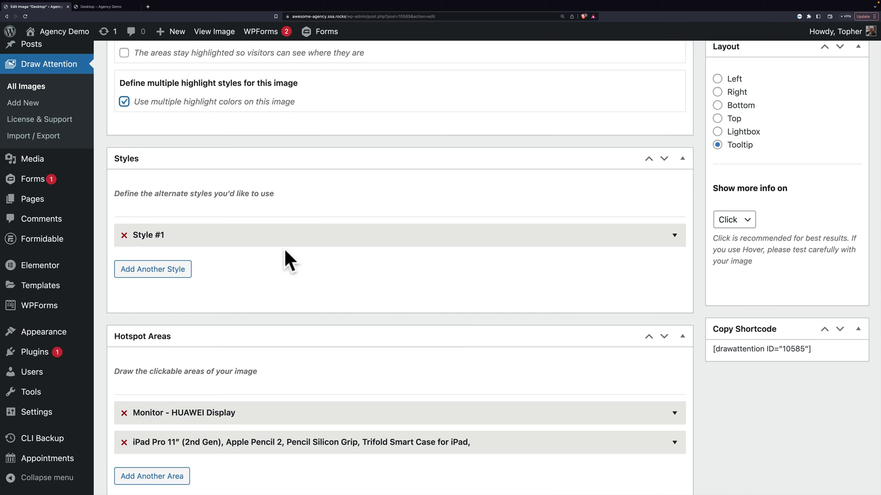
click(668, 237)
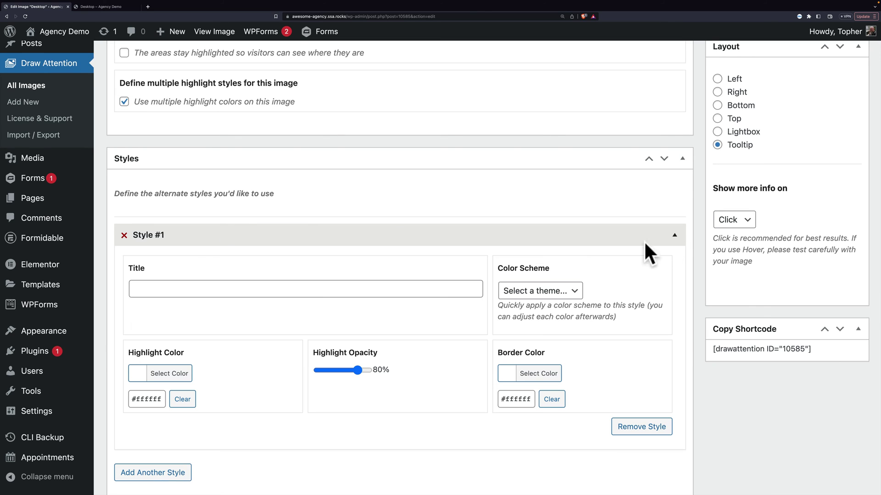
click(218, 289)
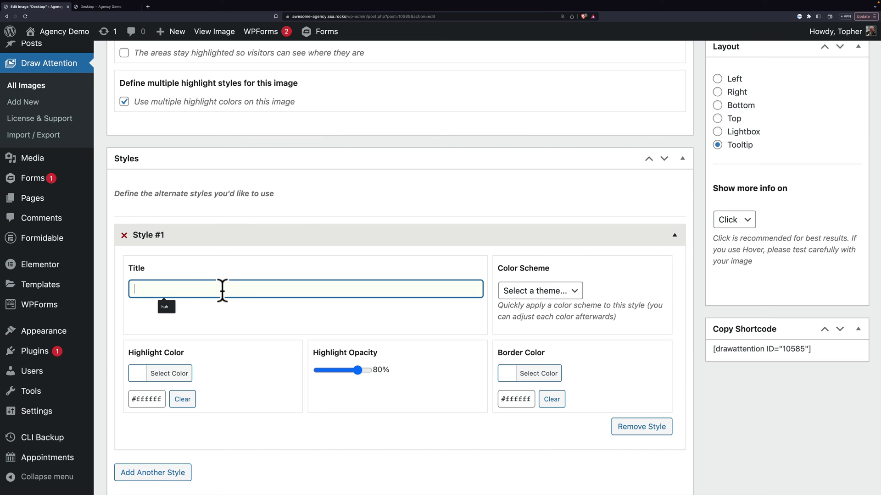
text(Topher 1)
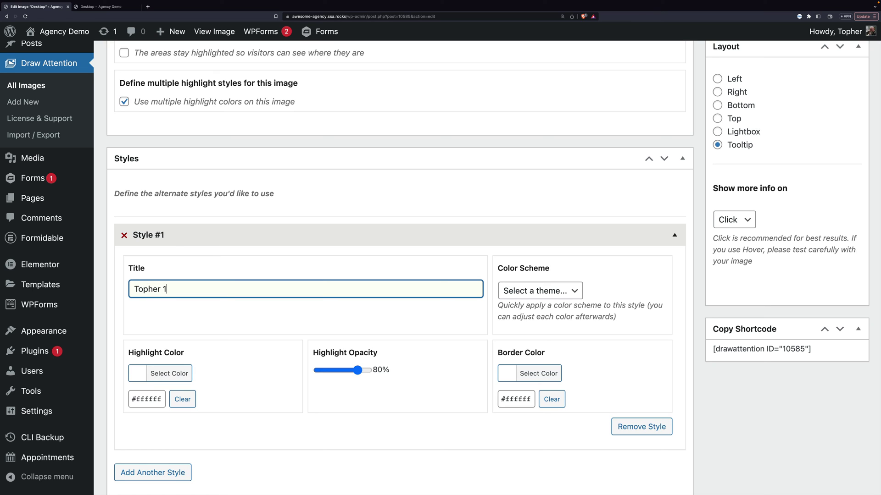
click(541, 296)
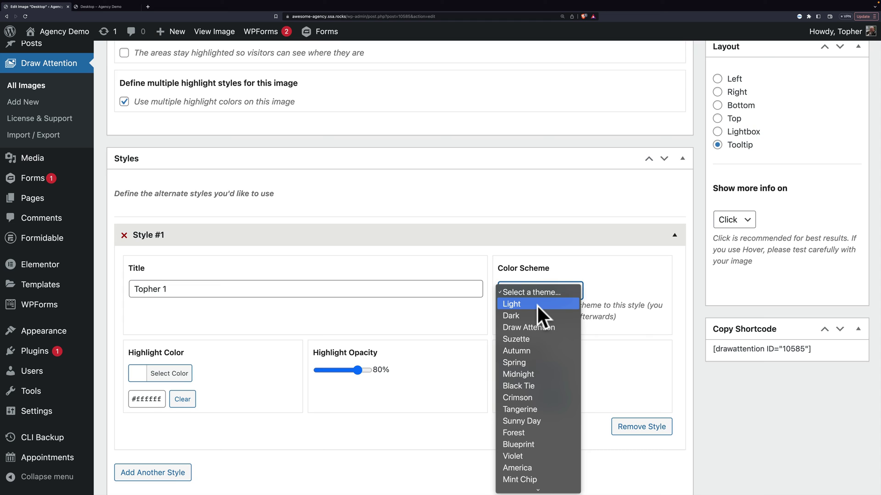
click(536, 305)
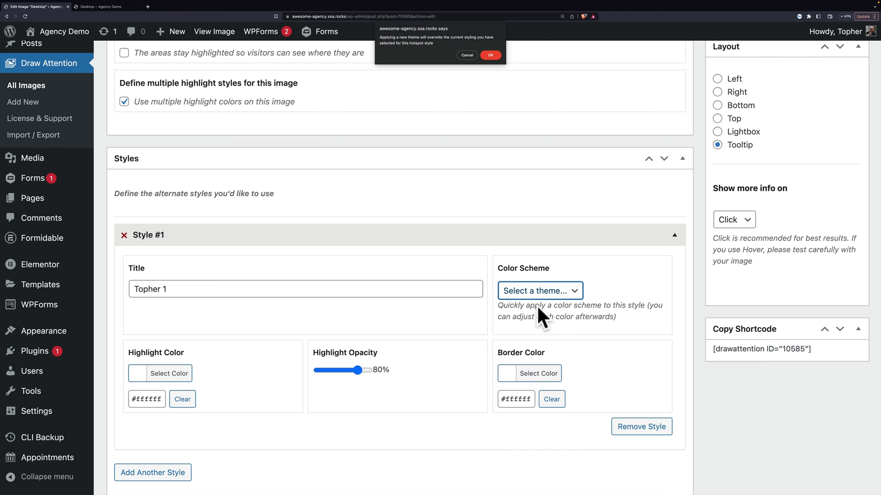
click(488, 52)
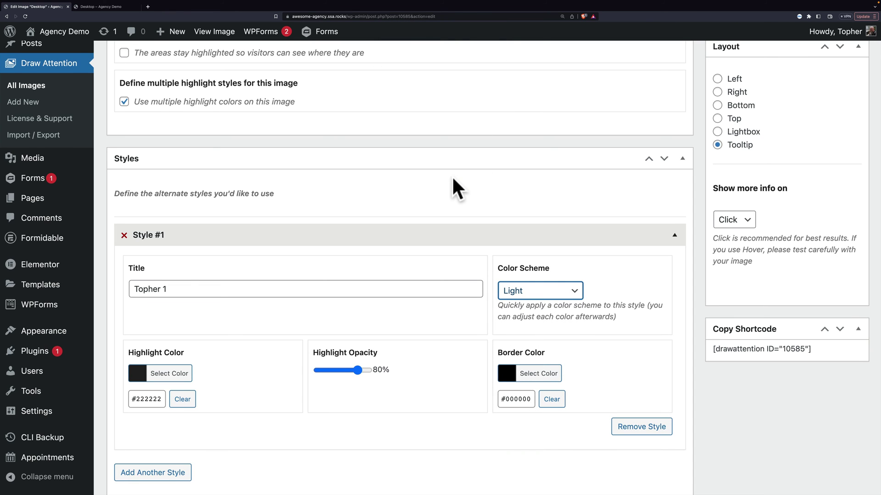
scroll(452, 179, down, 2)
scroll(453, 179, down, 1)
scroll(453, 179, down, 1)
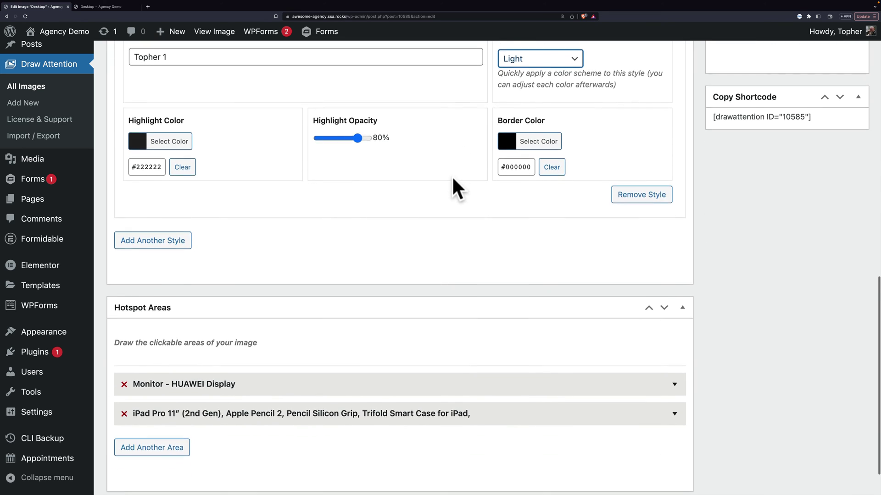
scroll(452, 178, down, 1)
Add Style #2 titled 'Topher 2' using the Dark scheme, and update the image
click(154, 193)
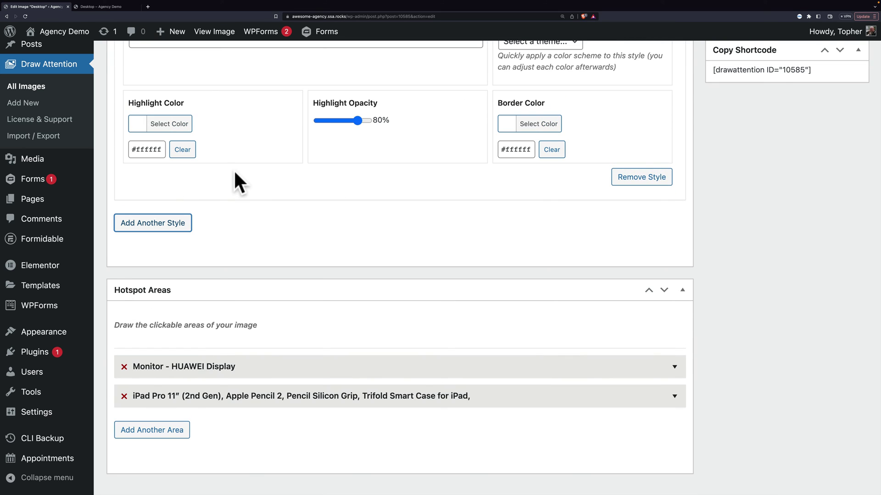
scroll(237, 172, up, 1)
scroll(216, 200, up, 2)
click(189, 227)
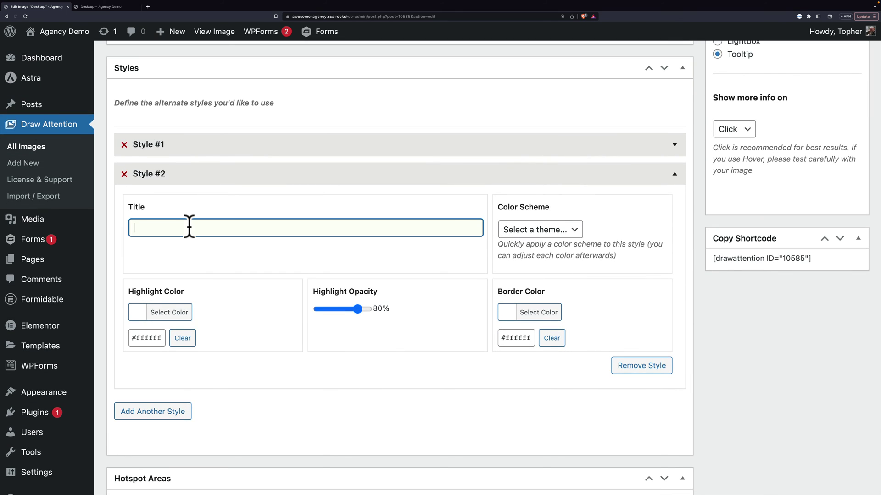
text(Topher 2)
click(531, 230)
click(522, 254)
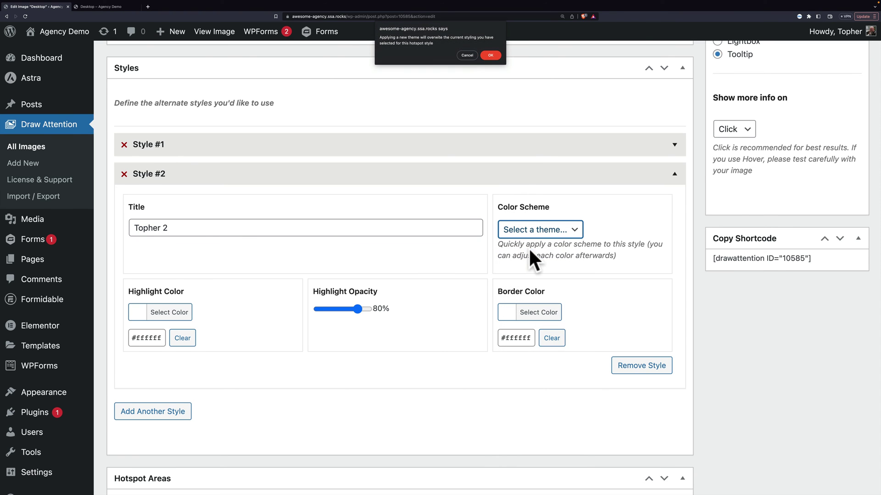
click(490, 55)
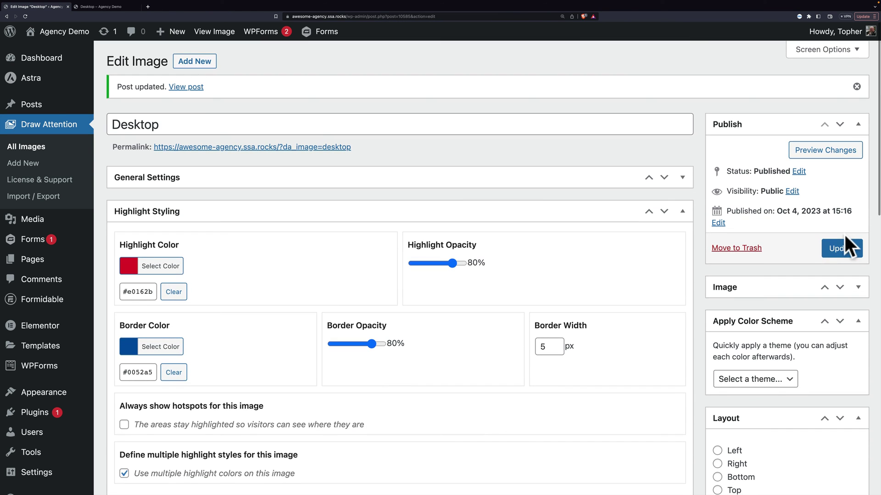
click(846, 248)
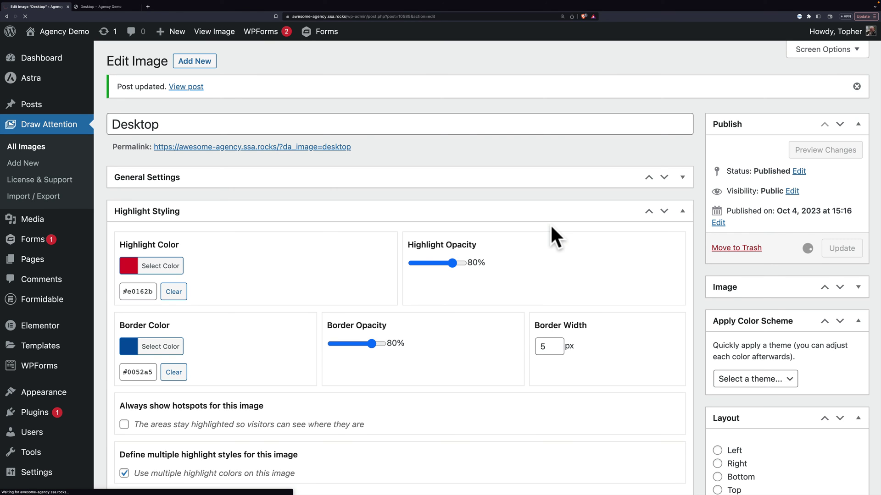
scroll(550, 224, down, 5)
scroll(549, 224, down, 4)
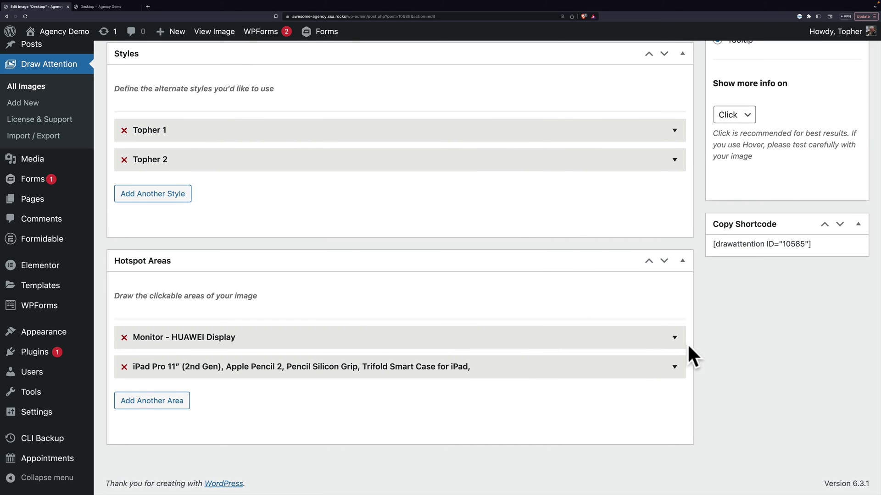
Give the Monitor - HUAWEI Display hotspot style Topher 1 and iPad Pro style Topher 2
click(673, 338)
scroll(323, 312, down, 3)
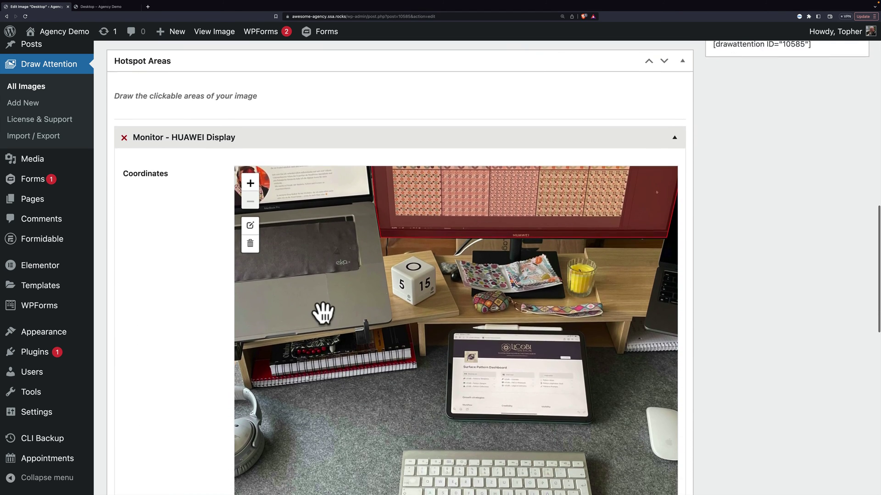
scroll(323, 312, down, 5)
click(260, 237)
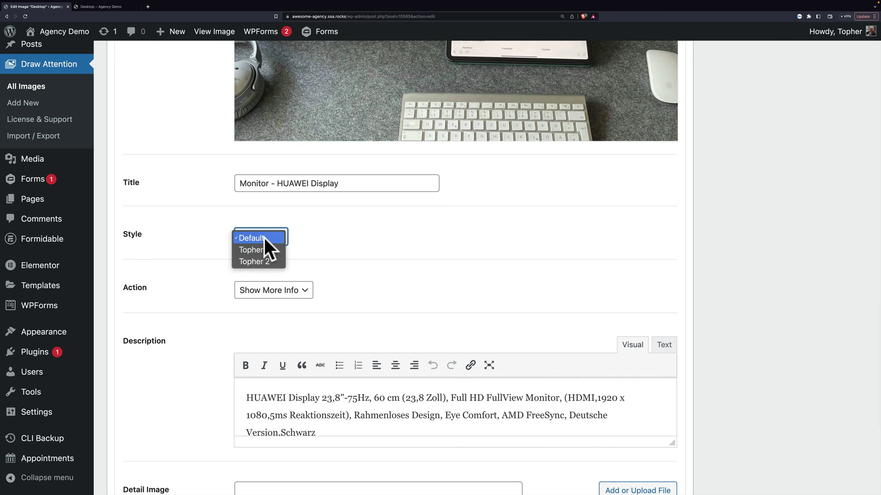
click(262, 249)
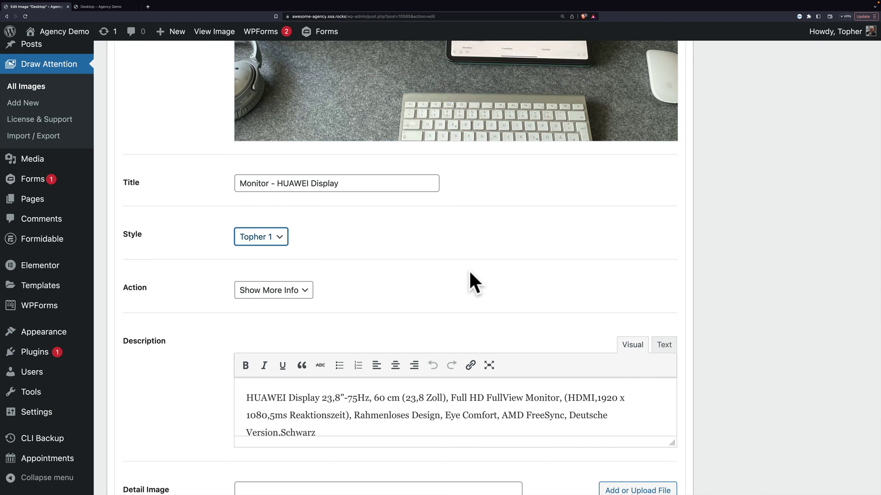
scroll(469, 270, down, 4)
click(423, 362)
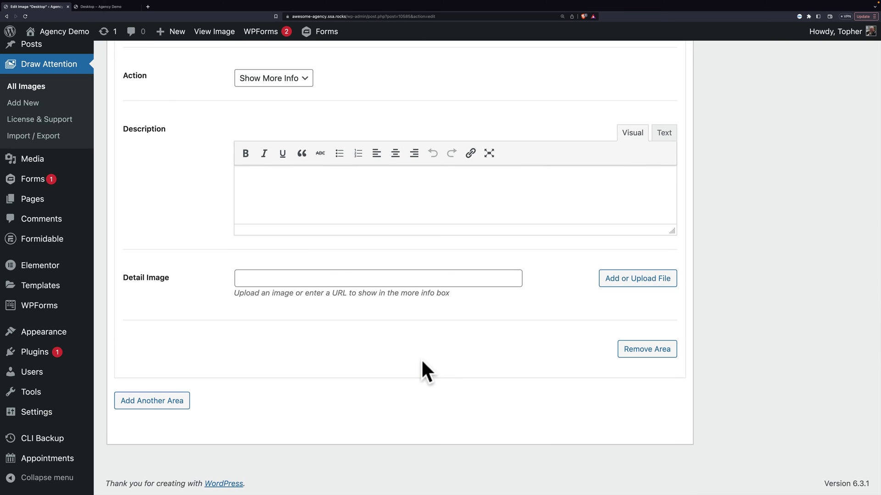
scroll(267, 107, up, 2)
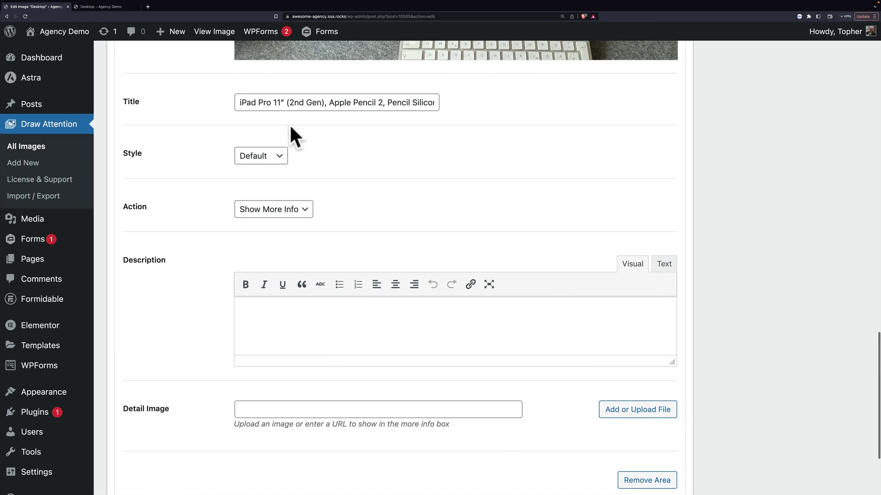
click(264, 158)
click(259, 180)
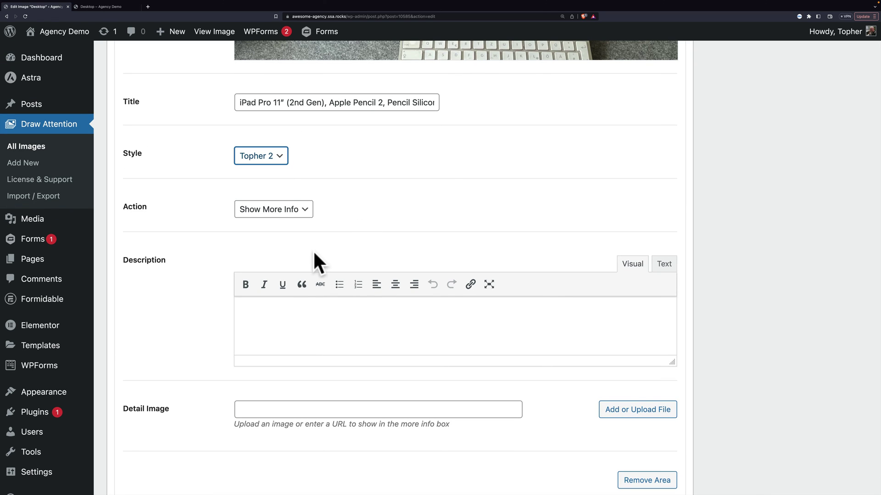
scroll(706, 174, up, 3)
scroll(774, 172, up, 2)
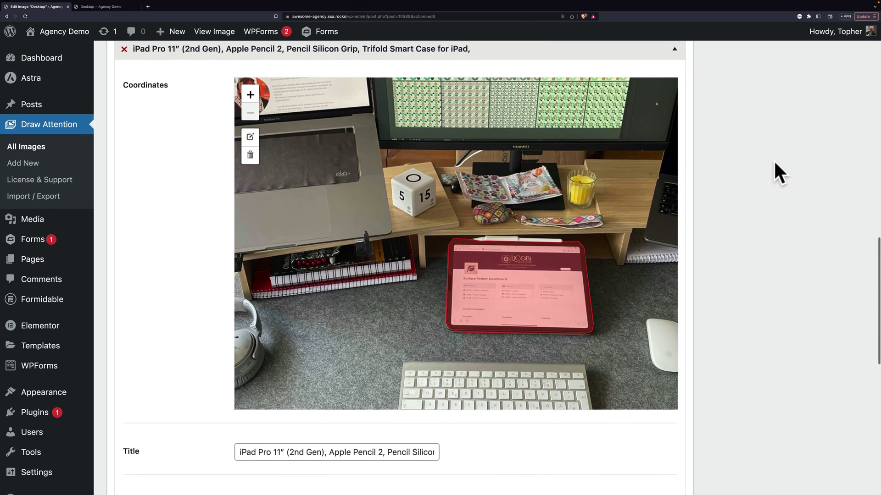
scroll(774, 171, up, 10)
scroll(777, 223, up, 1)
Update the image, check the 'Desktop – Agency Demo' page, and return to the editor
click(843, 246)
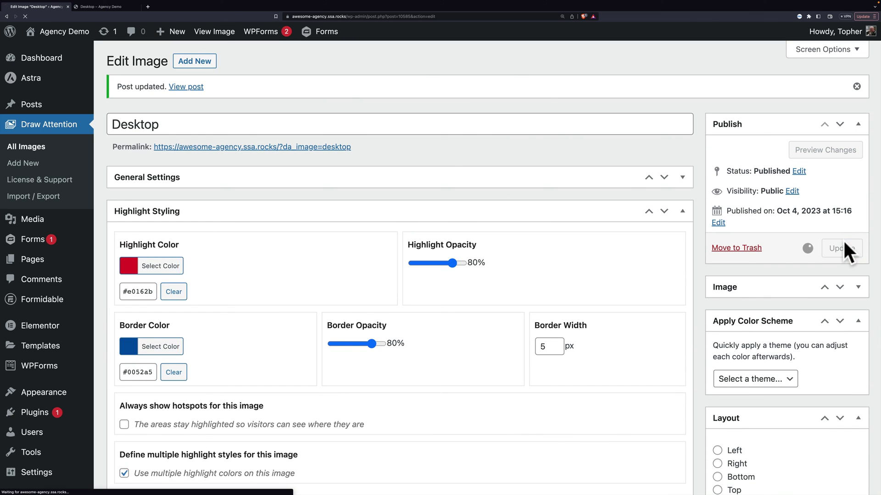
click(111, 5)
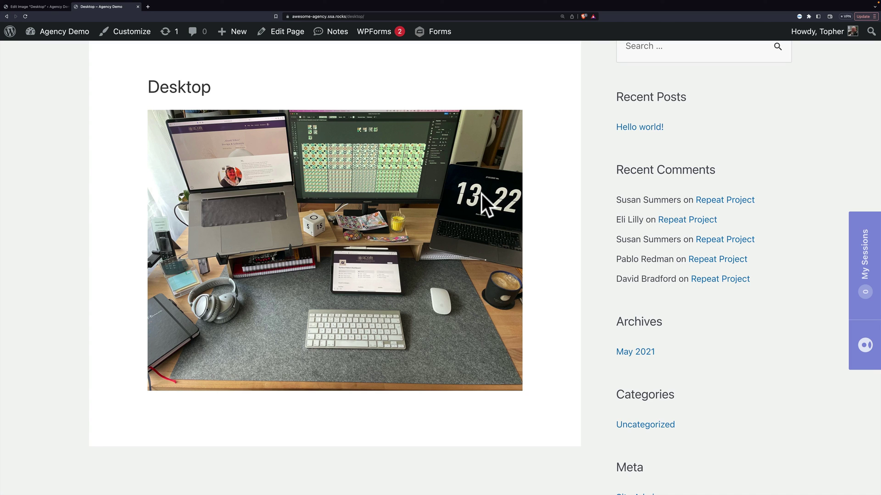
click(41, 6)
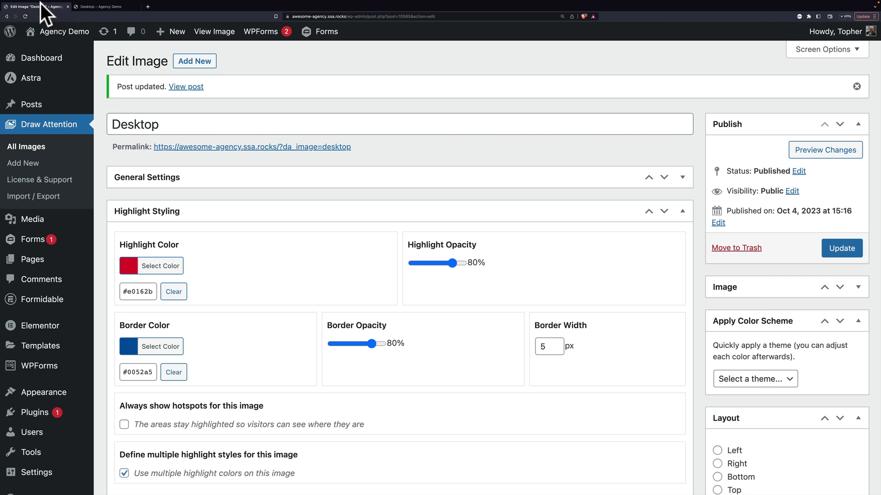